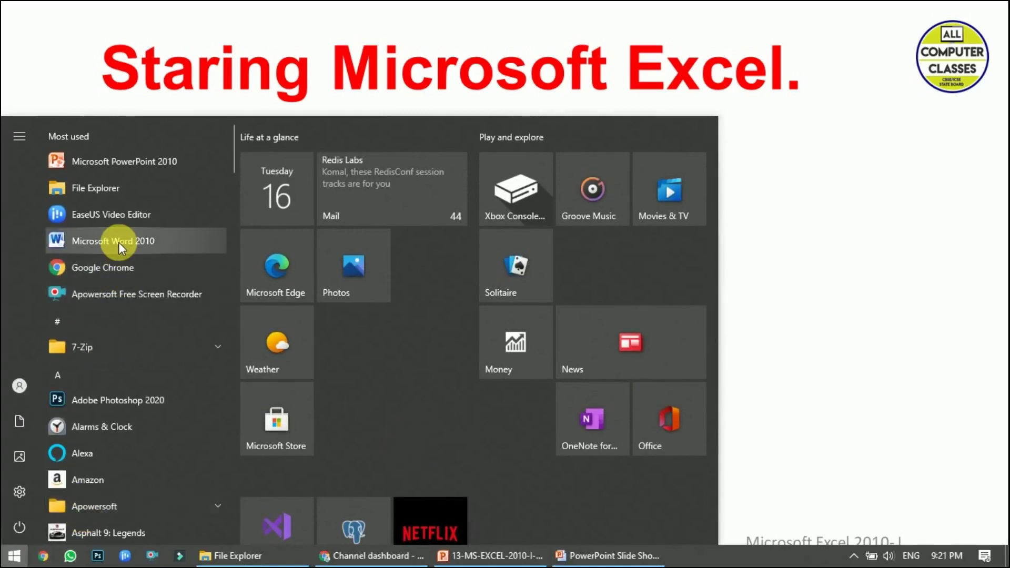
Step: Start Microsoft Excel 2010 from the Microsoft Office folder in the Start menu
{"action": "scroll", "coordinate": [119, 253], "scroll_direction": "down", "scroll_amount": 10}
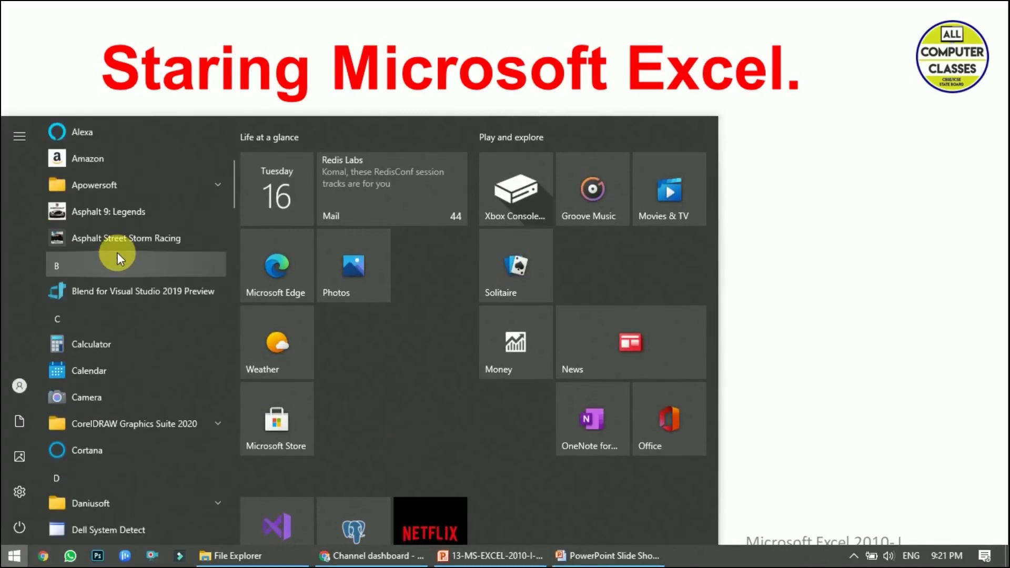
{"action": "scroll", "coordinate": [114, 294], "scroll_direction": "down", "scroll_amount": 5}
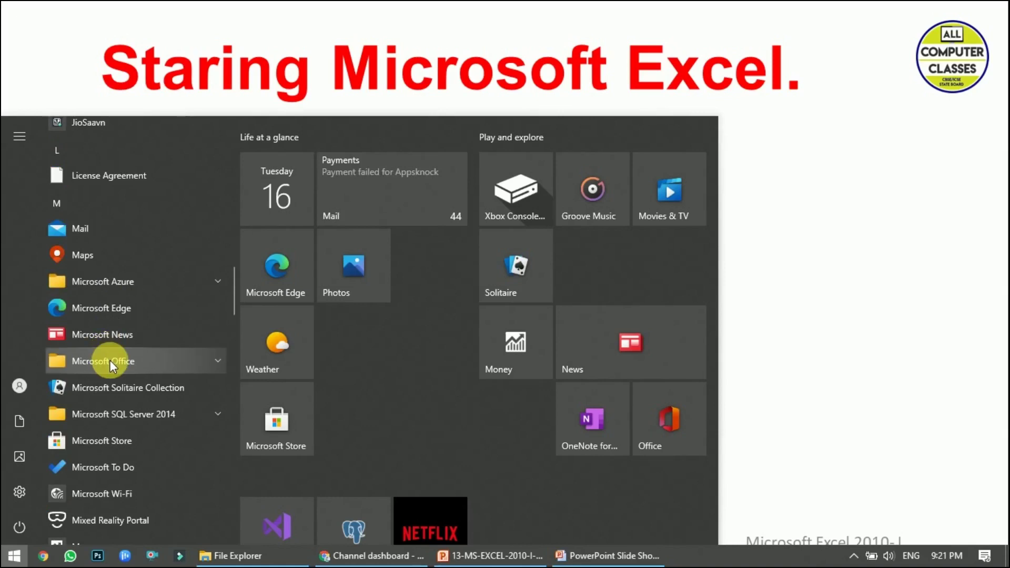
{"action": "left_click", "coordinate": [206, 358]}
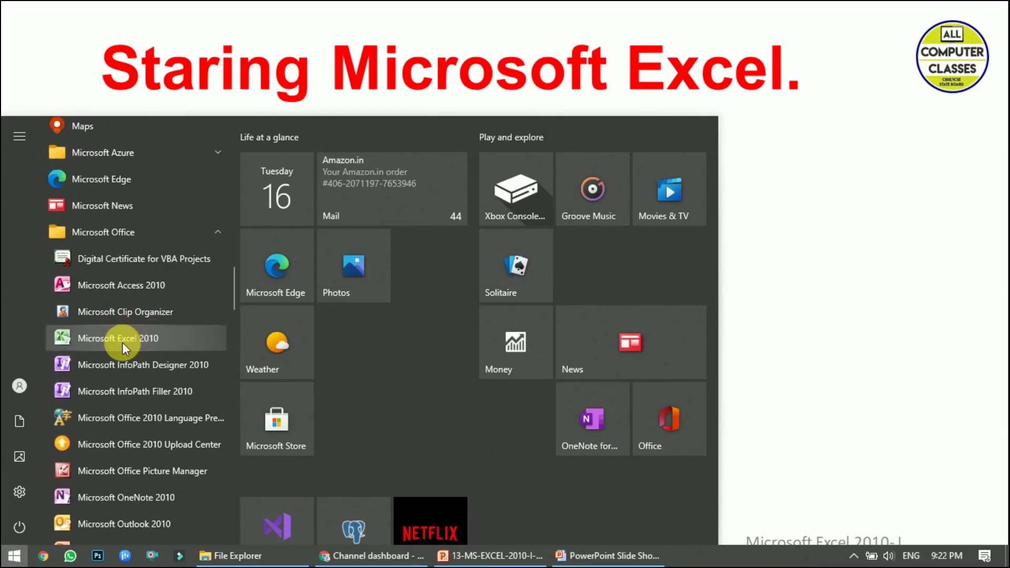
{"action": "left_click", "coordinate": [146, 342]}
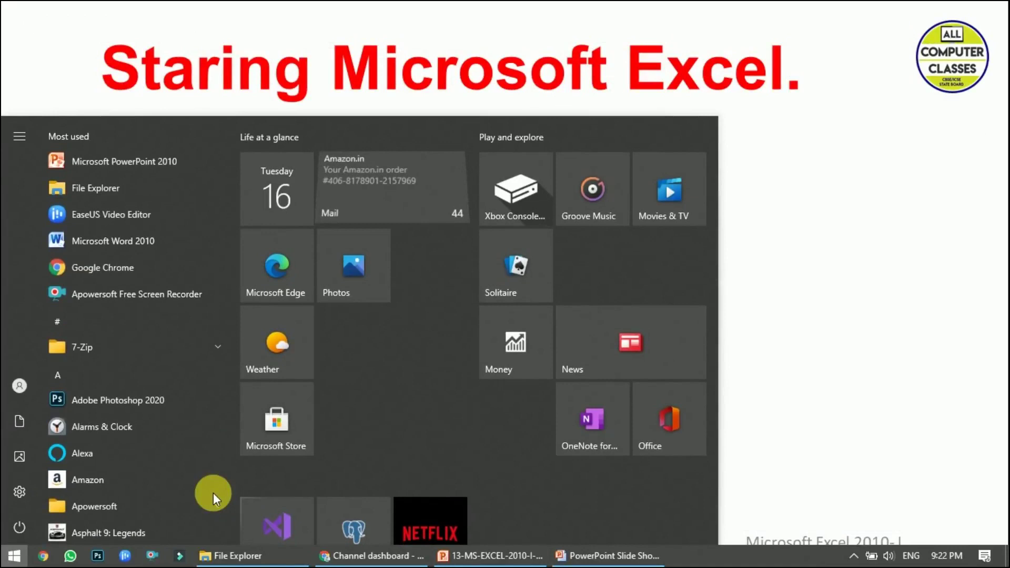
{"action": "type", "text": "excel"}
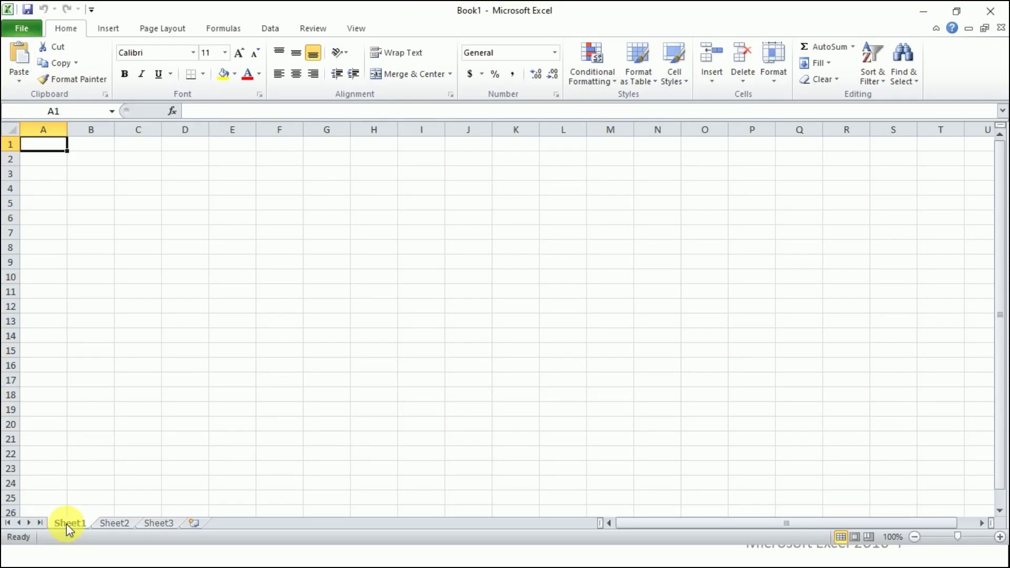
Step: Look through Sheet2 and Sheet3, insert Sheet4 and Sheet5, then return to Sheet1
{"action": "left_click", "coordinate": [110, 526]}
{"action": "left_click", "coordinate": [171, 528]}
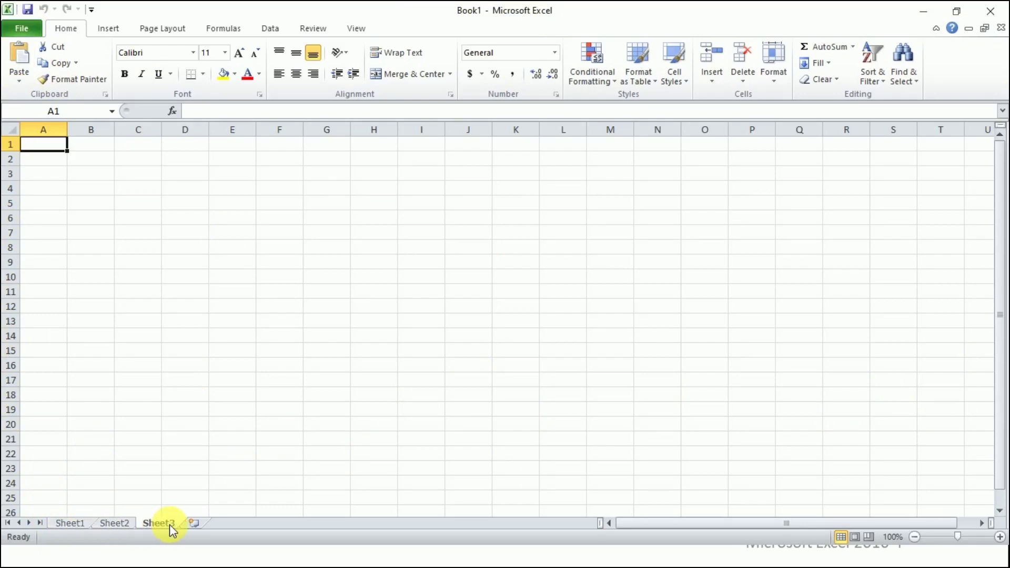
{"action": "left_click", "coordinate": [192, 523]}
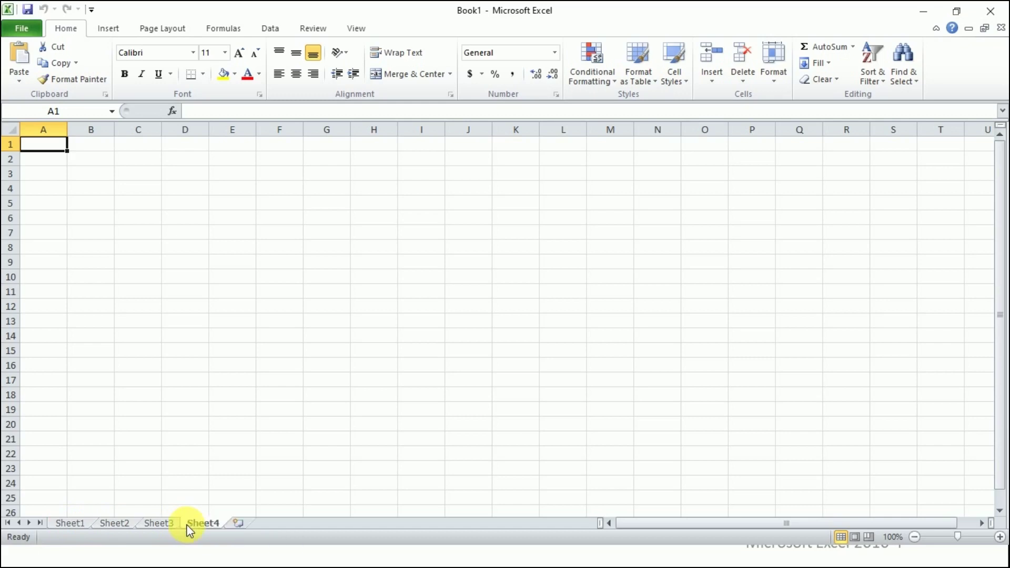
{"action": "left_click", "coordinate": [236, 524]}
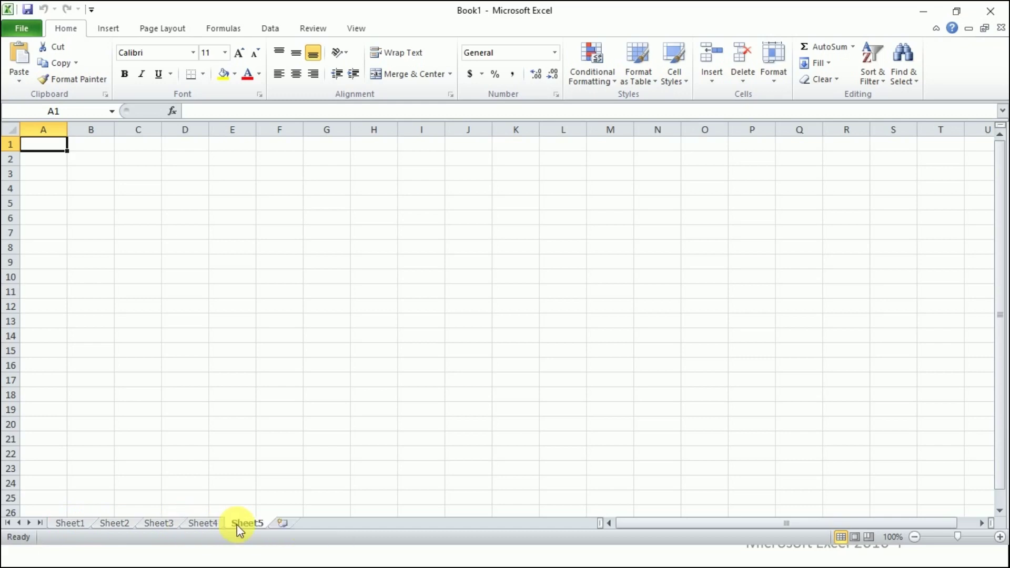
{"action": "left_click", "coordinate": [66, 523]}
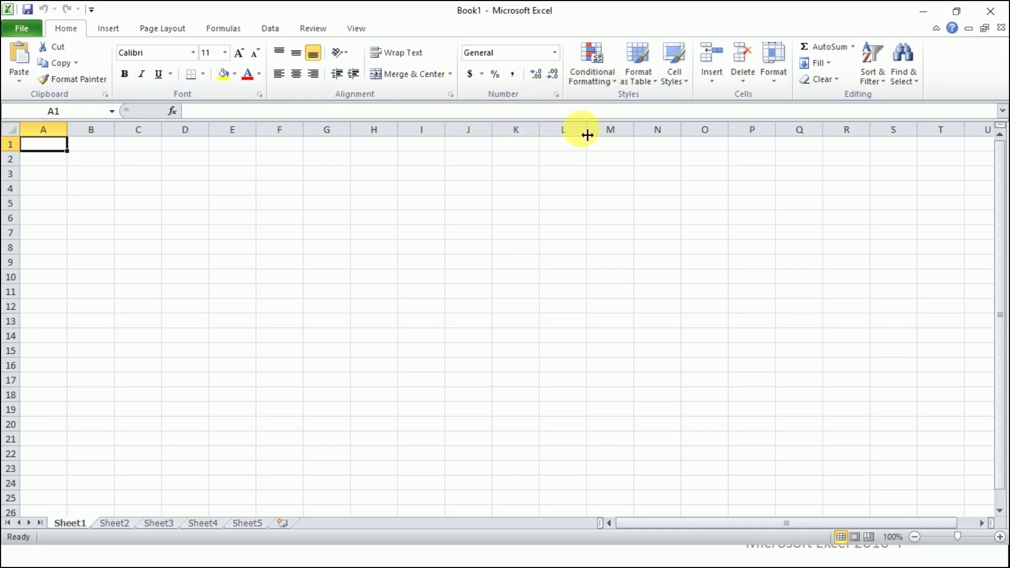
{"action": "left_click", "coordinate": [658, 394]}
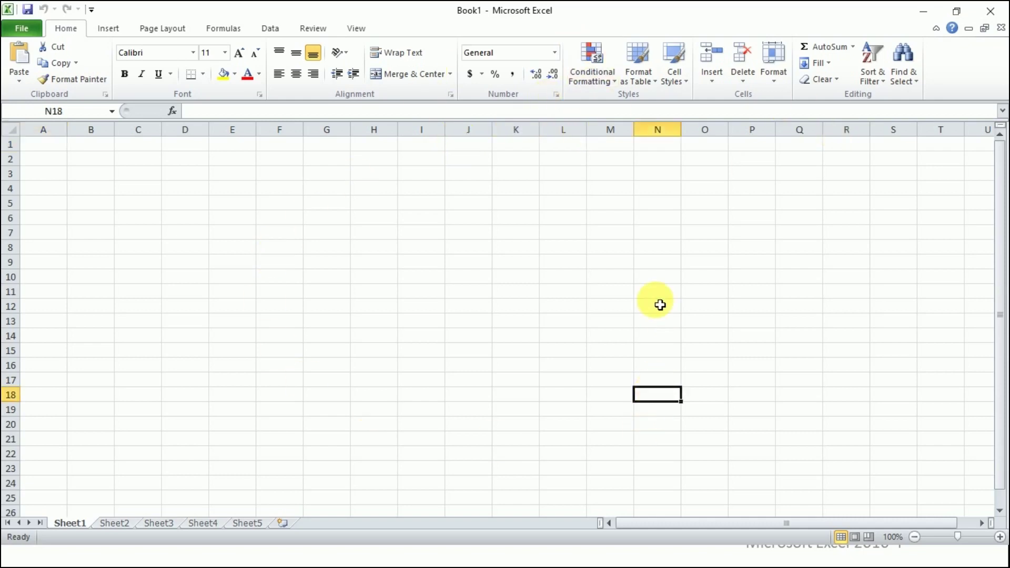
{"action": "left_click", "coordinate": [515, 276]}
{"action": "left_click", "coordinate": [377, 285]}
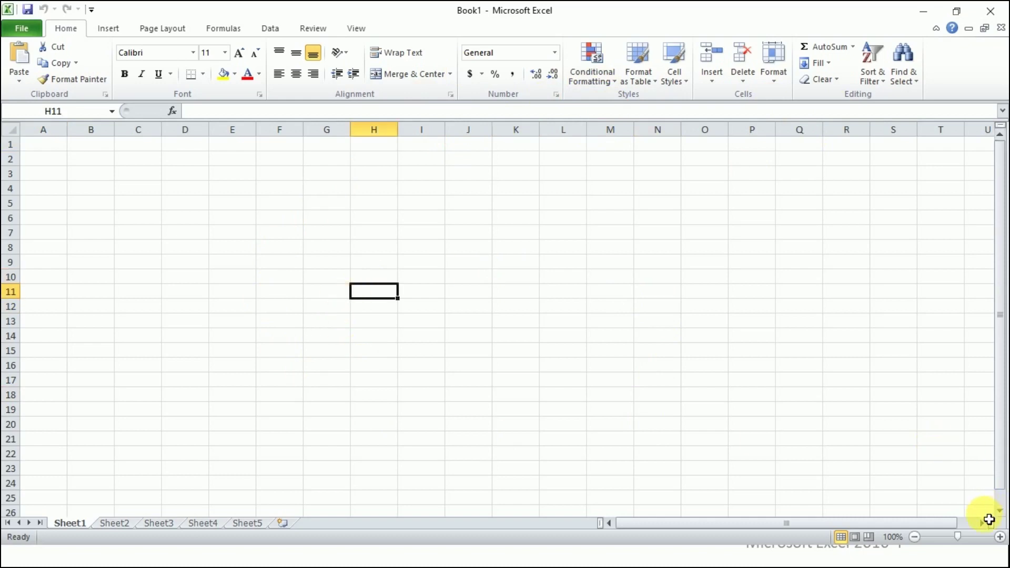
{"action": "left_click", "coordinate": [988, 517]}
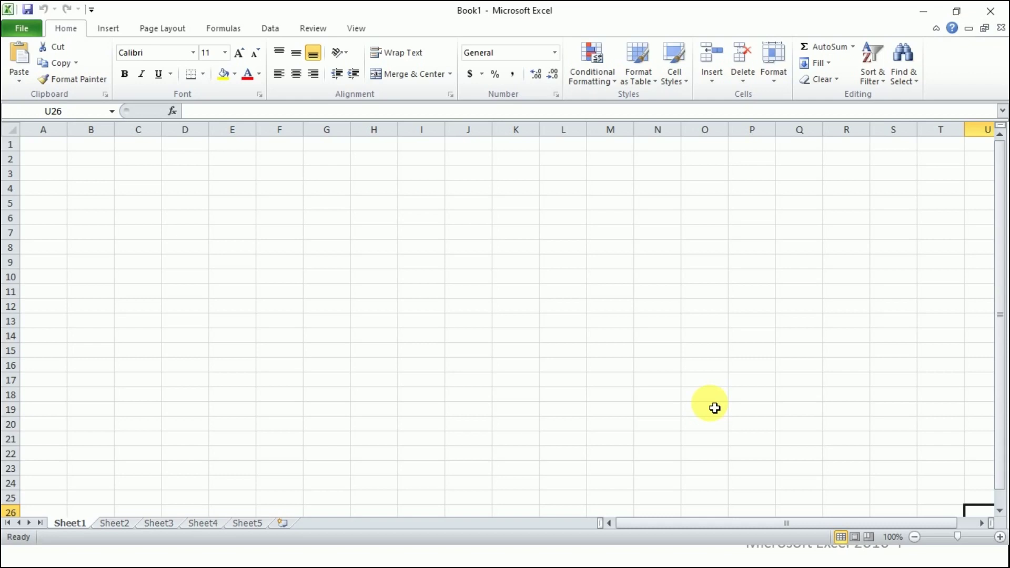
{"action": "left_click", "coordinate": [282, 248]}
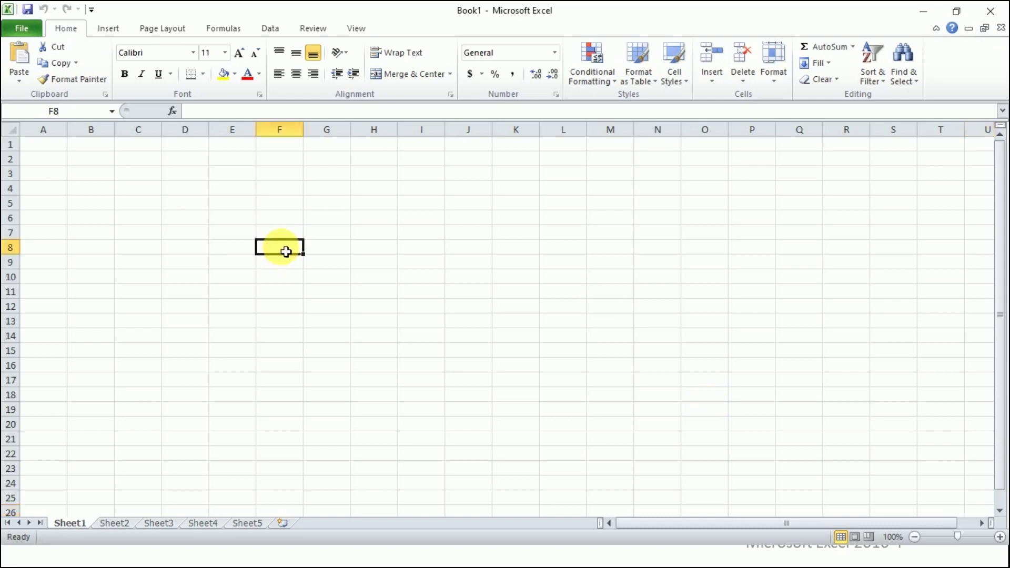
{"action": "left_click_drag", "start_coordinate": [286, 173], "coordinate": [705, 436]}
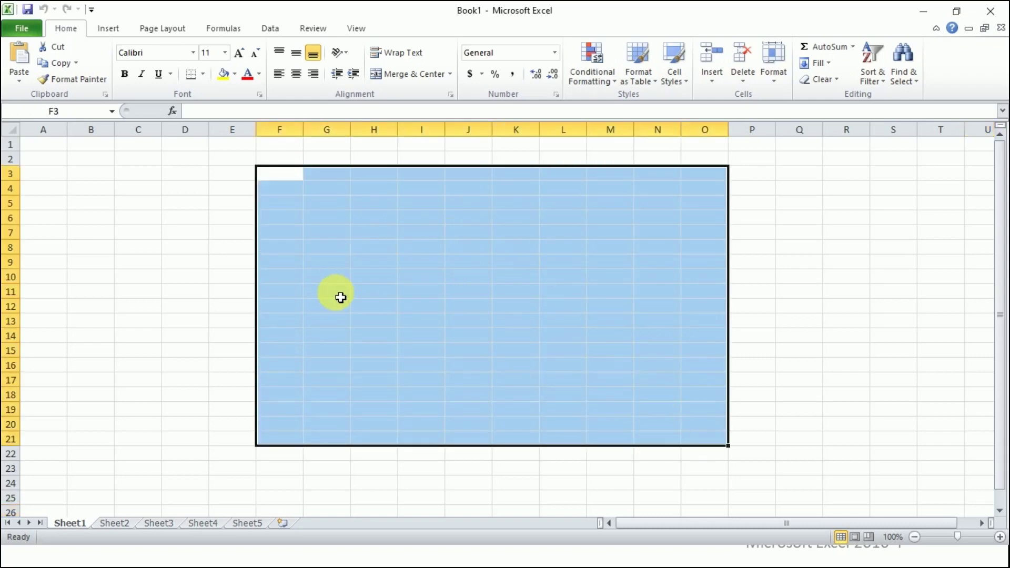
{"action": "left_click", "coordinate": [184, 335]}
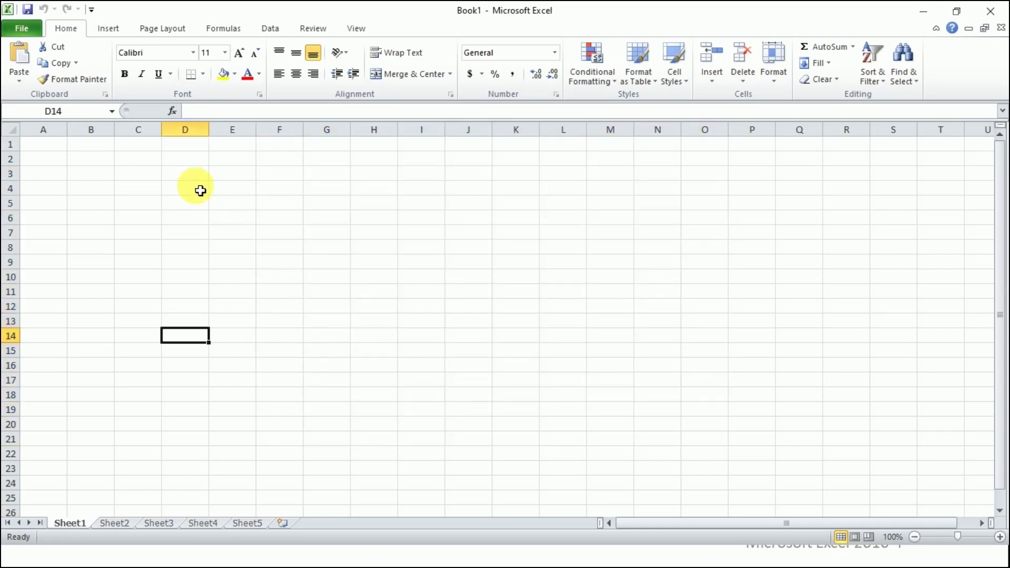
{"action": "left_click", "coordinate": [129, 266]}
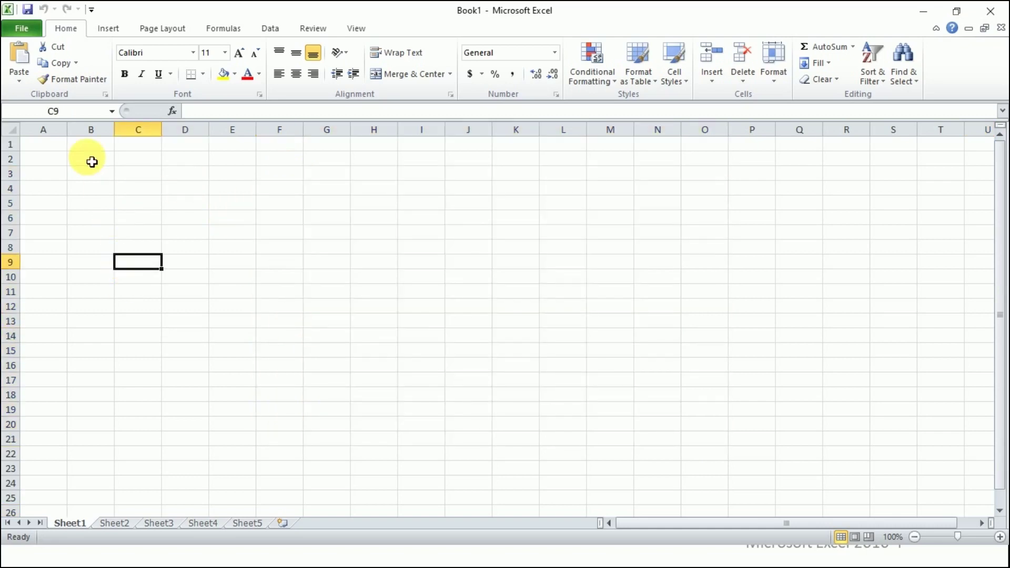
{"action": "left_click", "coordinate": [371, 291]}
{"action": "left_click", "coordinate": [388, 248]}
{"action": "left_click", "coordinate": [388, 190]}
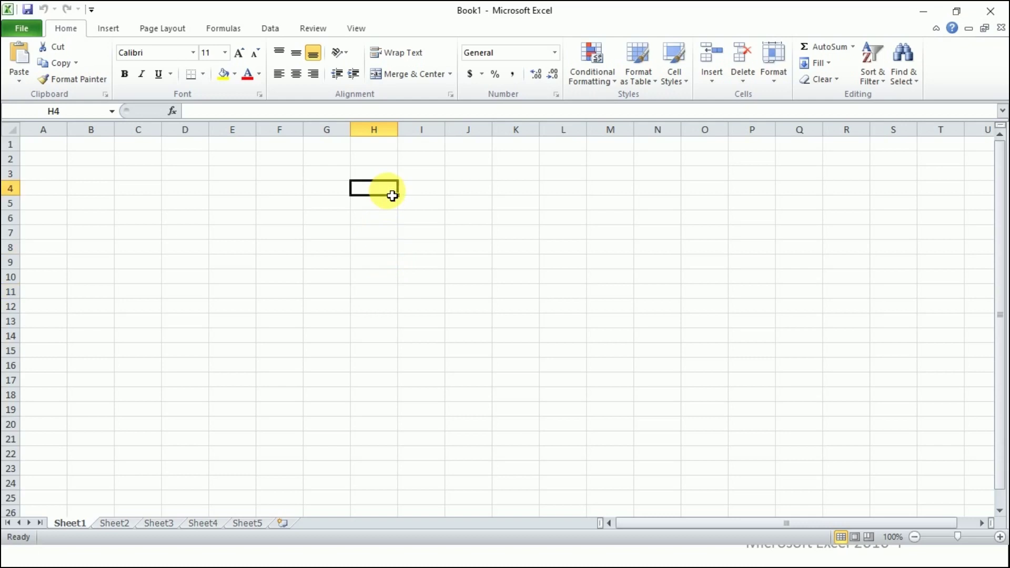
{"action": "left_click", "coordinate": [392, 275]}
{"action": "left_click", "coordinate": [508, 261]}
{"action": "left_click", "coordinate": [521, 336]}
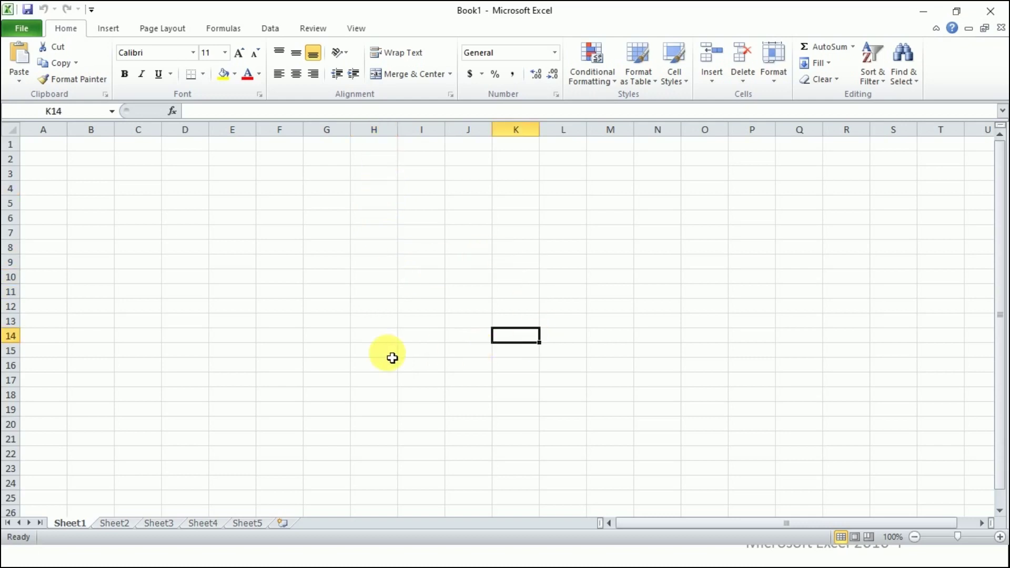
{"action": "left_click", "coordinate": [348, 245]}
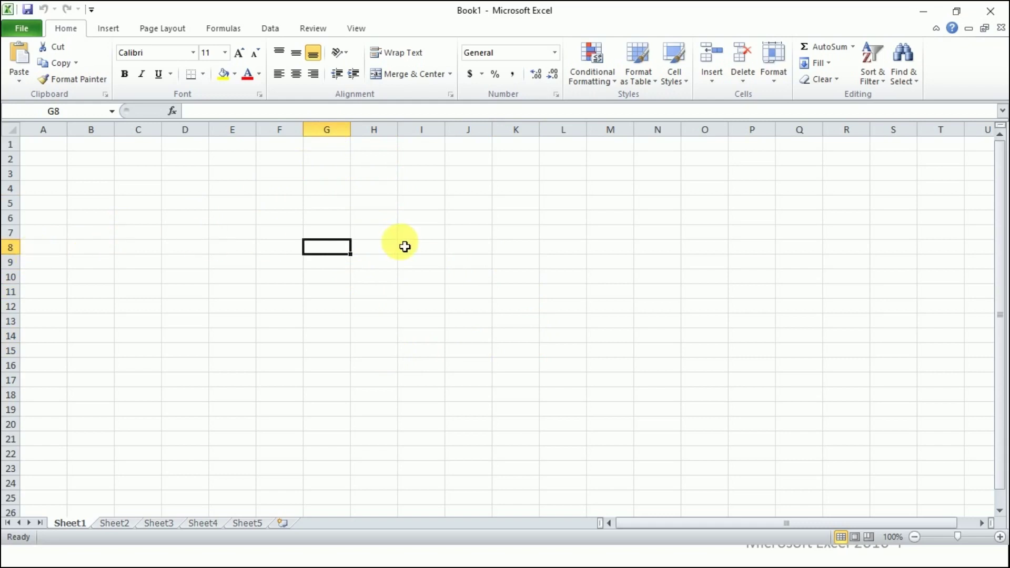
{"action": "left_click", "coordinate": [244, 232]}
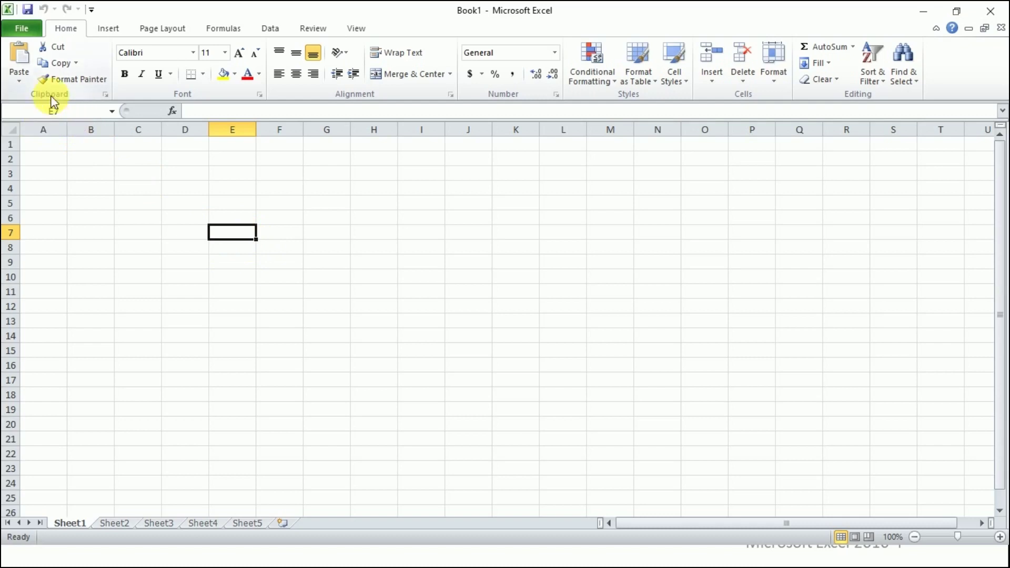
{"action": "left_click", "coordinate": [863, 467]}
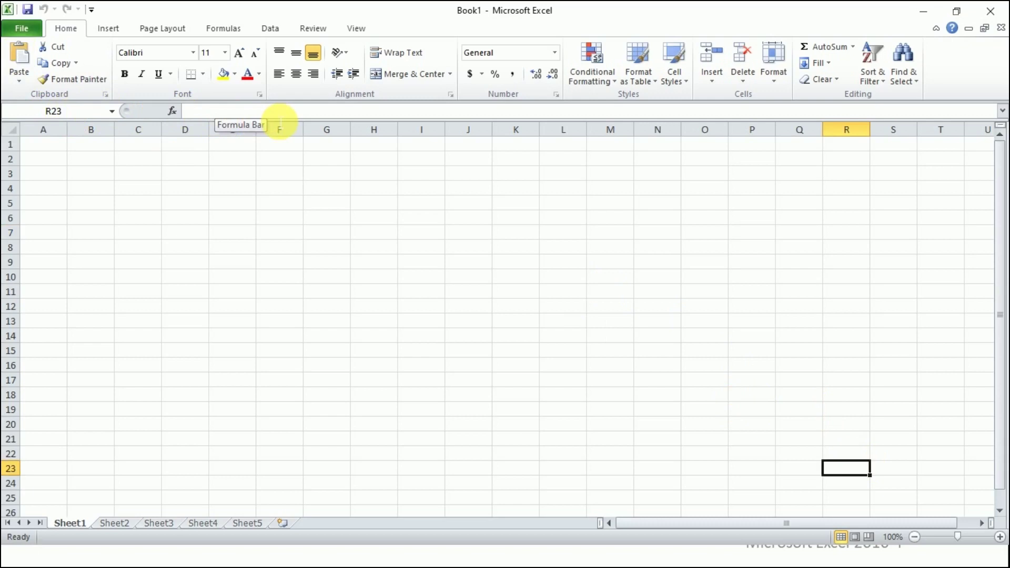
{"action": "left_click", "coordinate": [225, 187]}
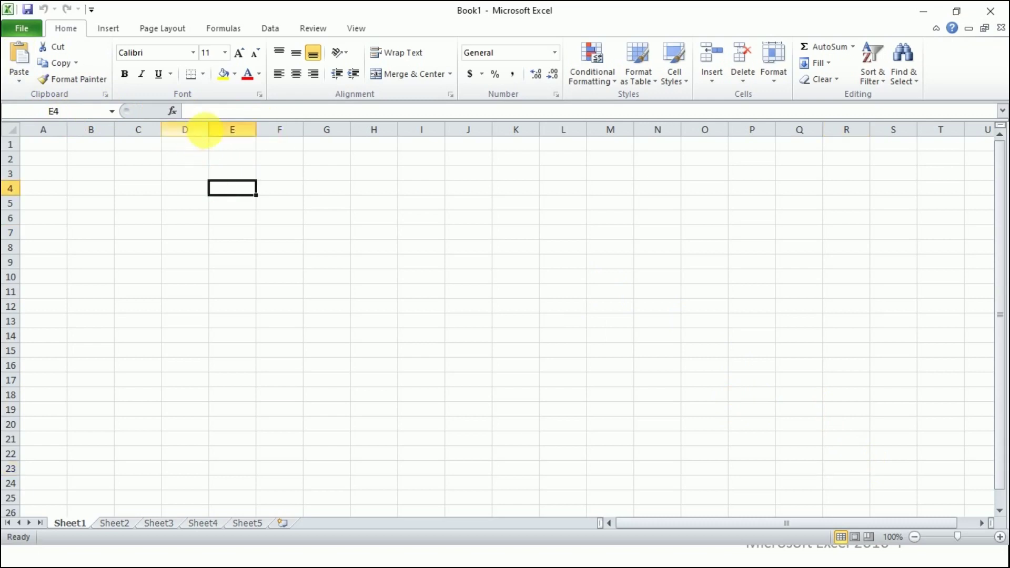
{"action": "left_click", "coordinate": [228, 165]}
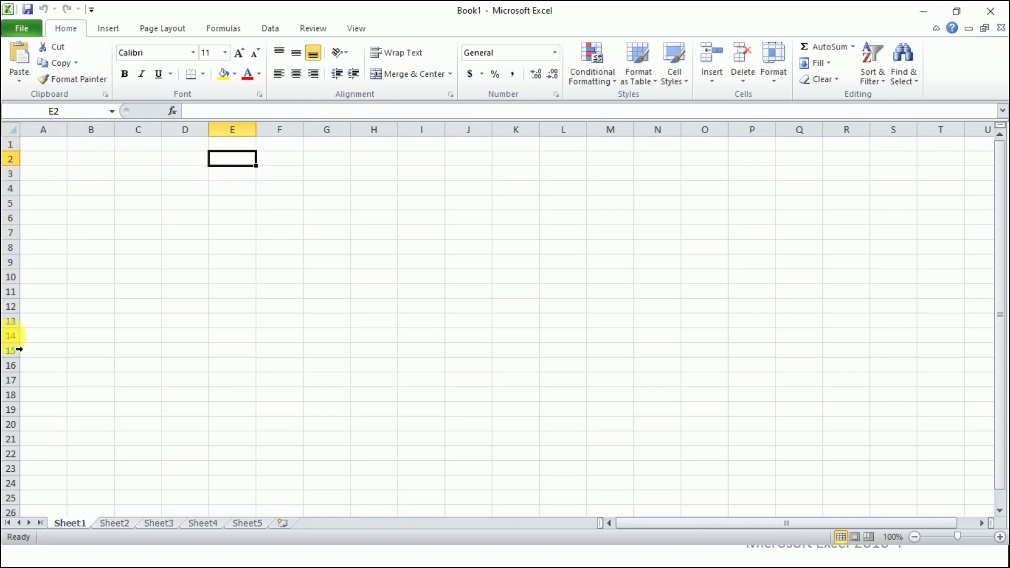
{"action": "left_click", "coordinate": [228, 190]}
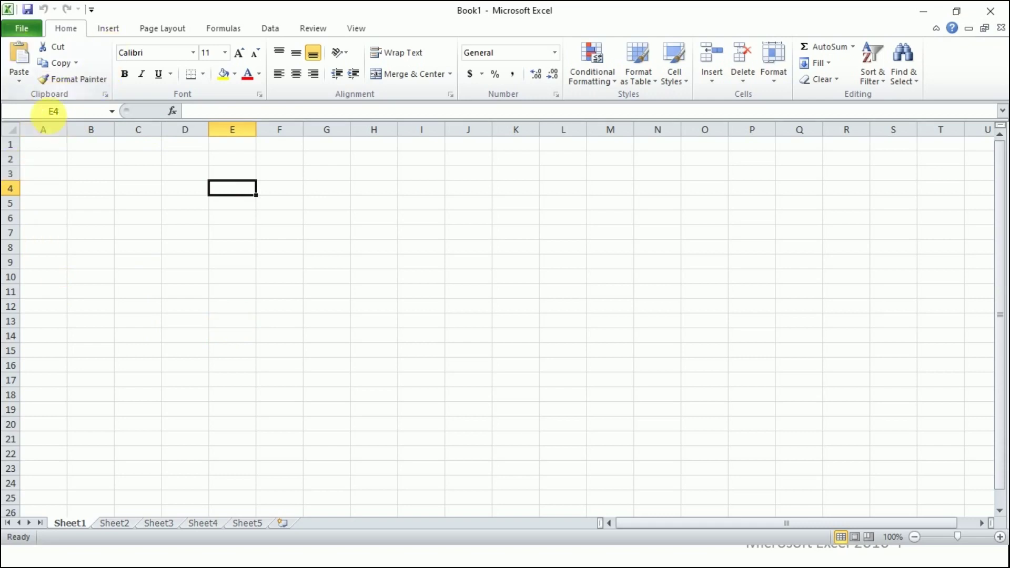
{"action": "left_click", "coordinate": [217, 232]}
{"action": "left_click", "coordinate": [171, 235]}
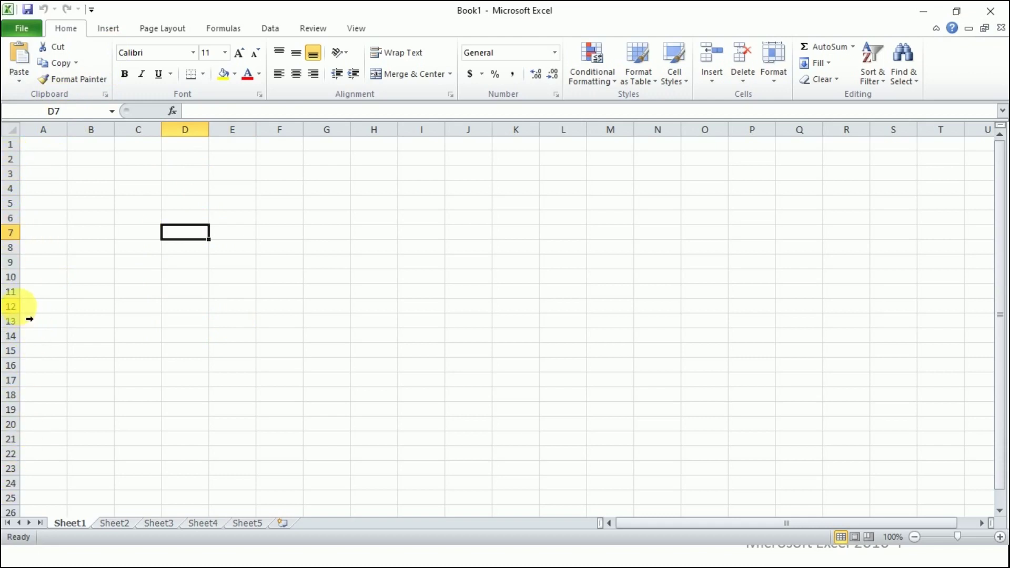
{"action": "left_click", "coordinate": [11, 306]}
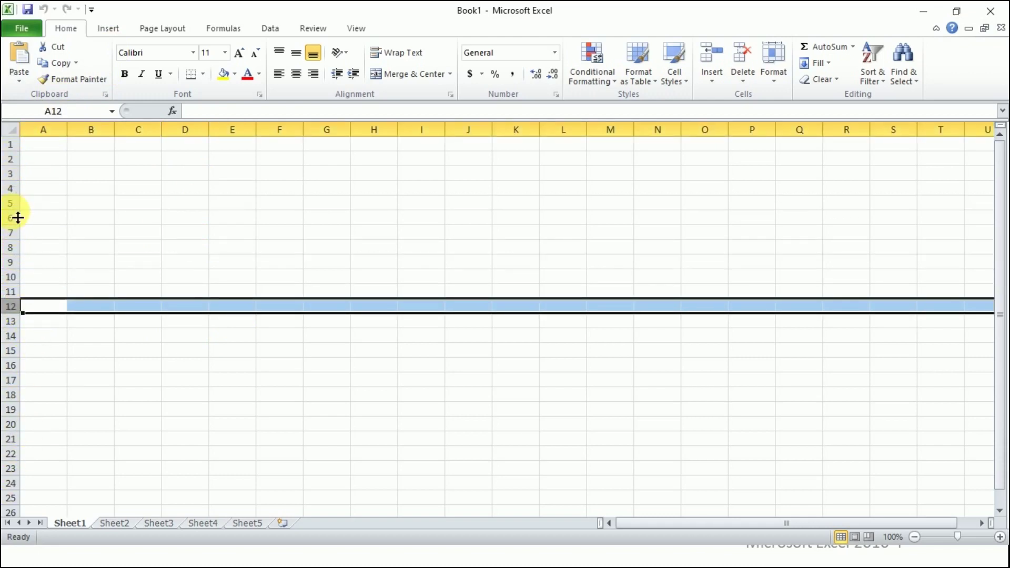
{"action": "left_click", "coordinate": [15, 187]}
{"action": "left_click", "coordinate": [12, 174]}
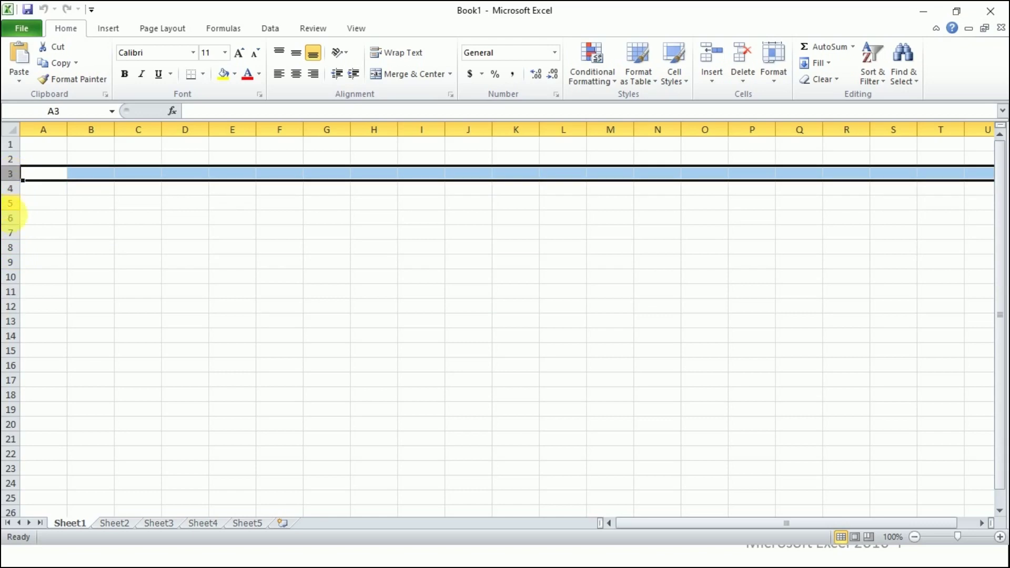
{"action": "left_click", "coordinate": [16, 263]}
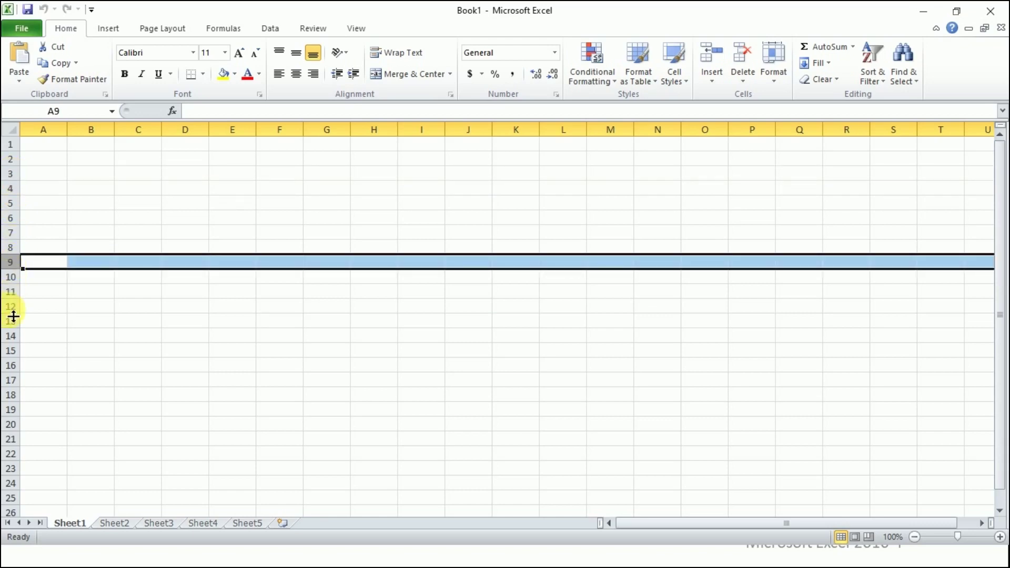
{"action": "left_click", "coordinate": [159, 322]}
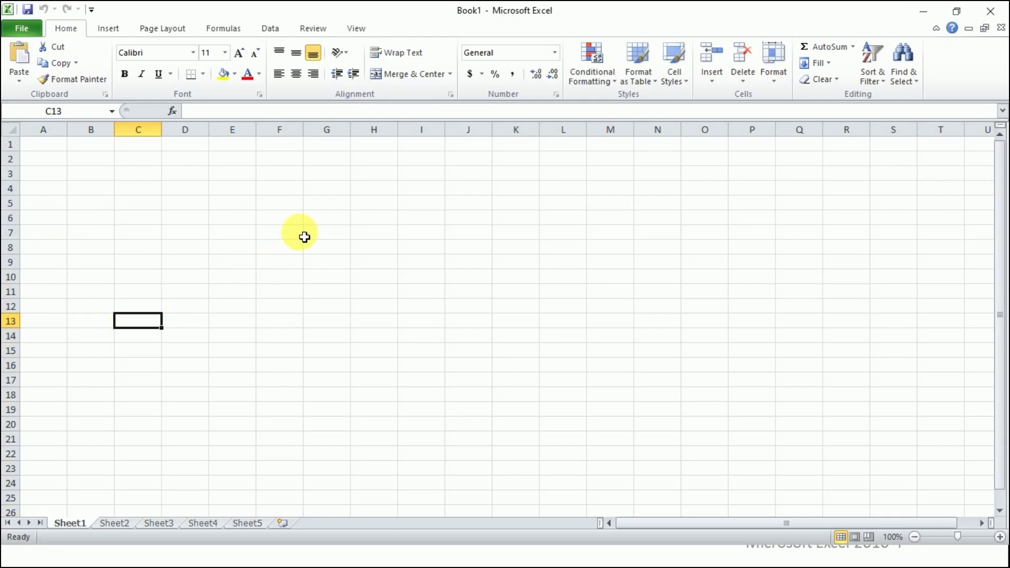
{"action": "left_click", "coordinate": [321, 220]}
{"action": "left_click", "coordinate": [427, 207]}
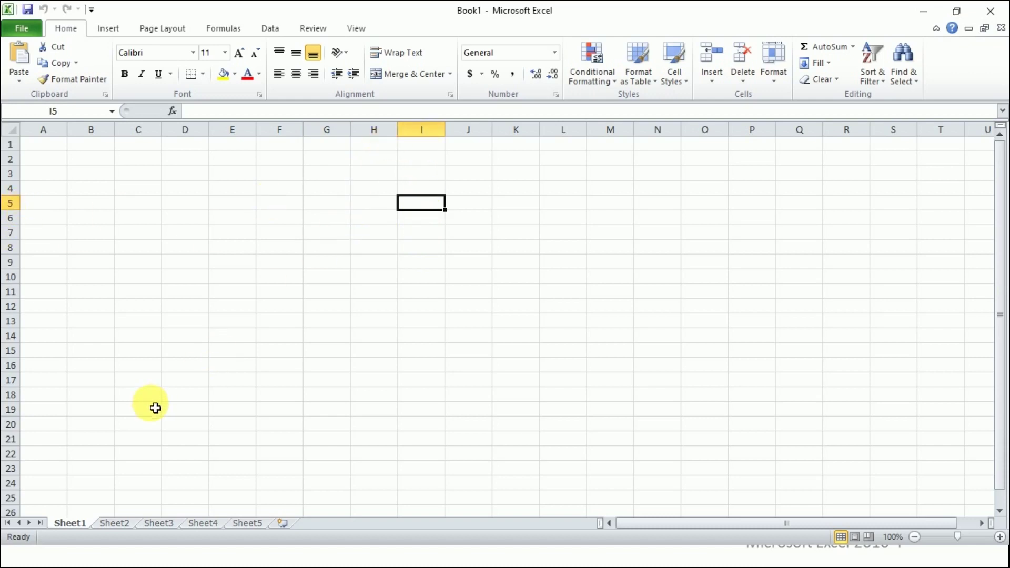
{"action": "left_click", "coordinate": [485, 370]}
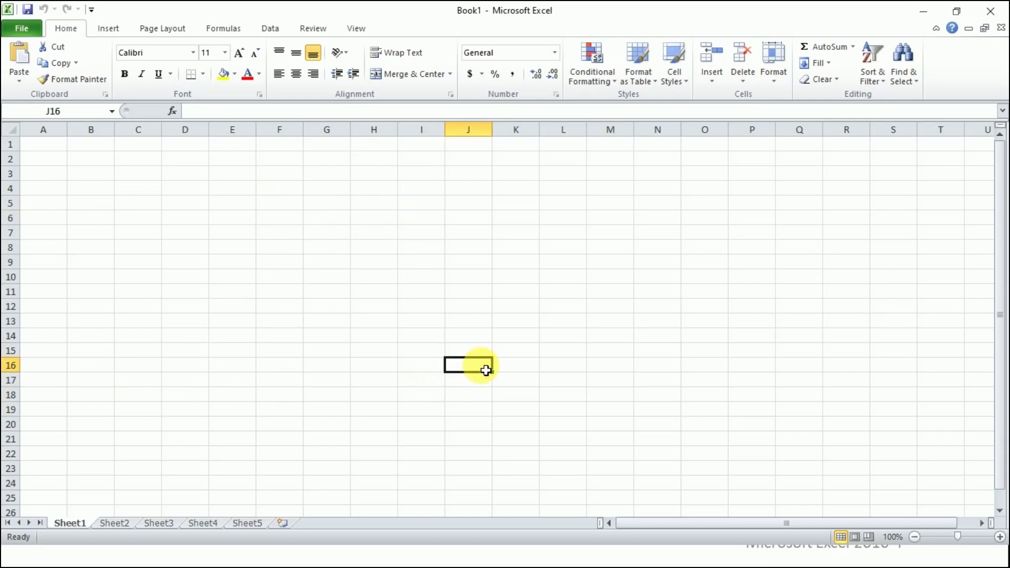
{"action": "left_click", "coordinate": [418, 289]}
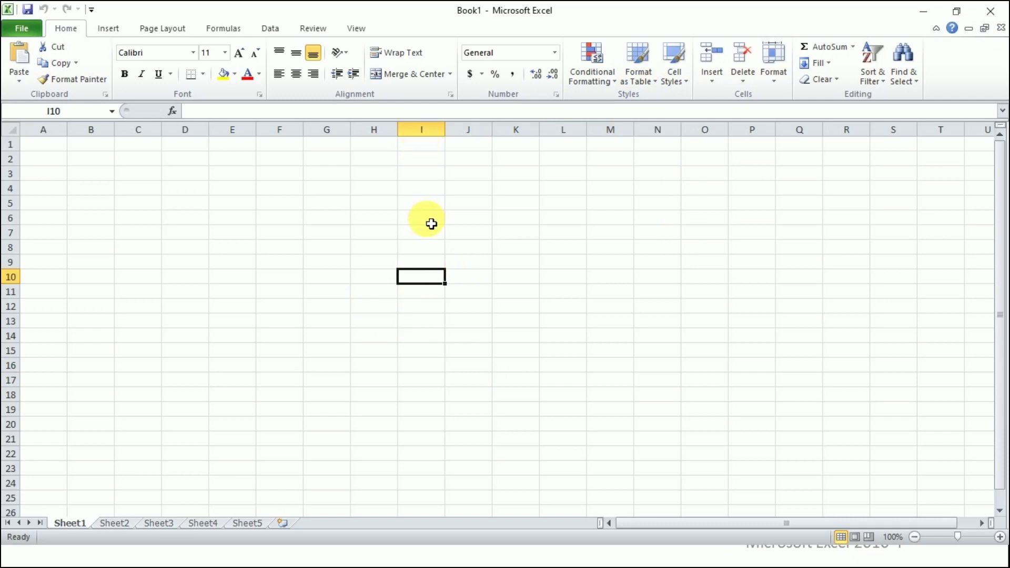
{"action": "type", "text": "ytfyuyug"}
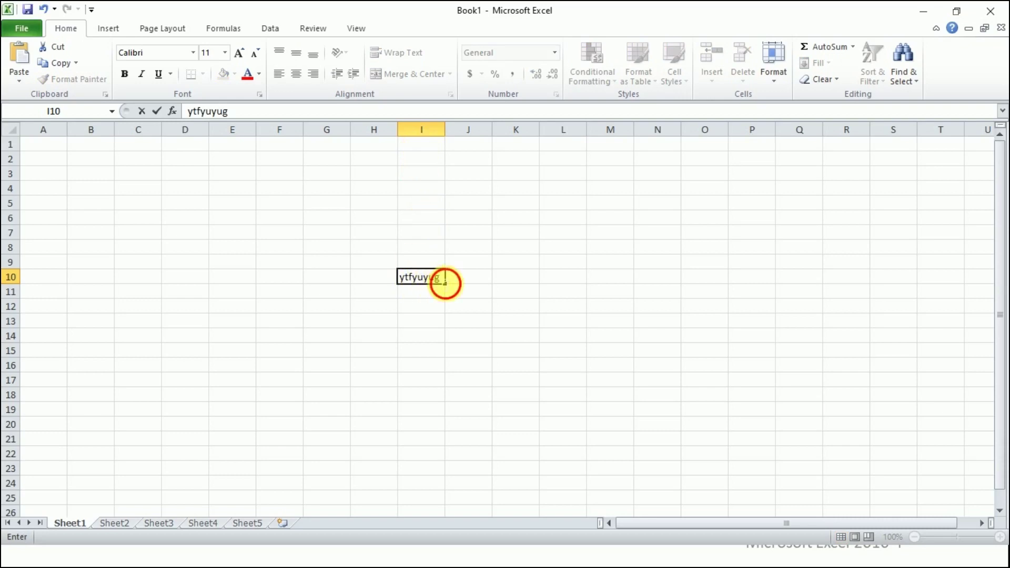
{"action": "left_click_drag", "start_coordinate": [443, 281], "coordinate": [394, 289]}
{"action": "key", "text": "BackSpace"}
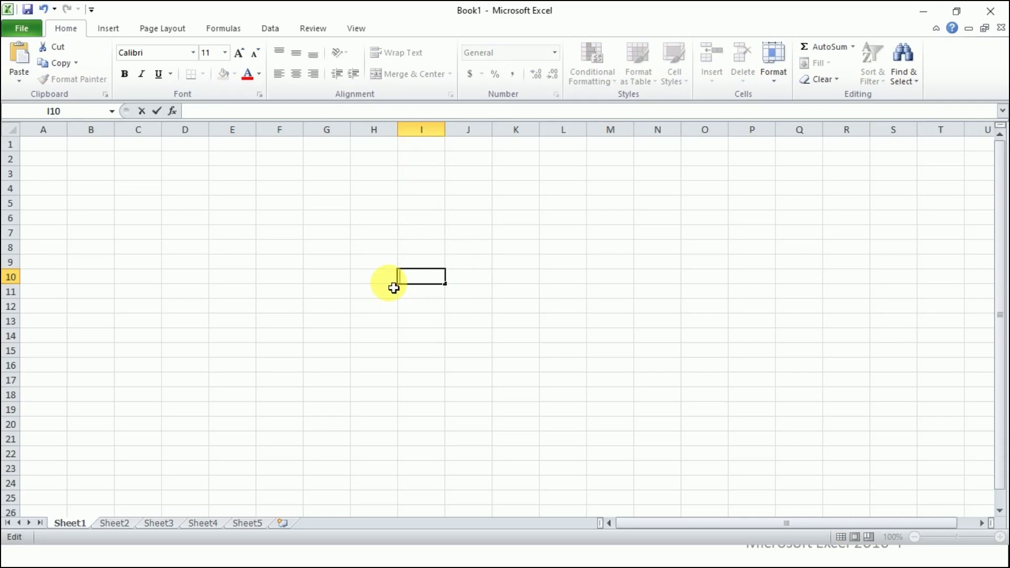
{"action": "left_click_drag", "start_coordinate": [418, 145], "coordinate": [417, 409]}
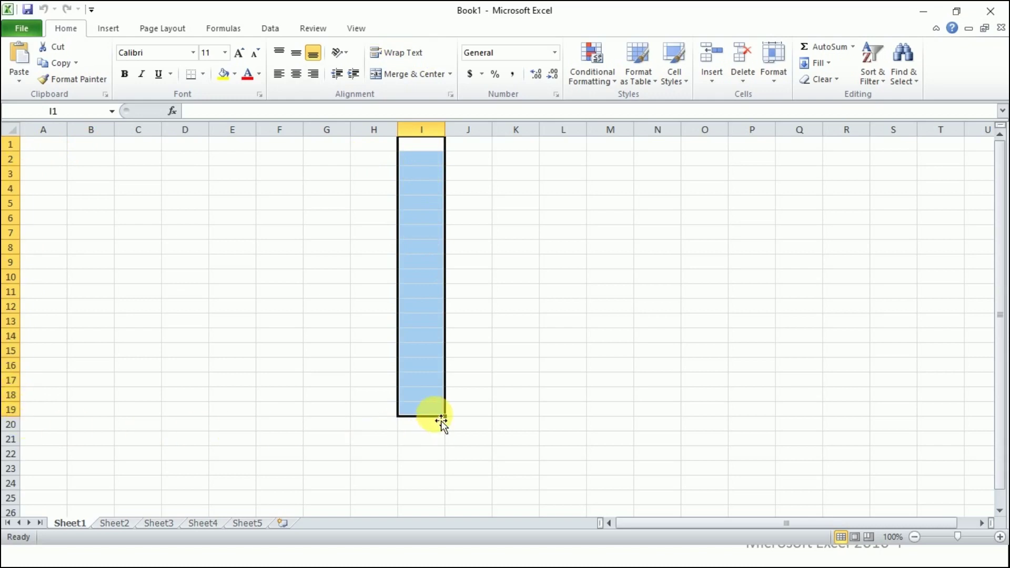
{"action": "left_click", "coordinate": [431, 407]}
{"action": "left_click", "coordinate": [432, 146]}
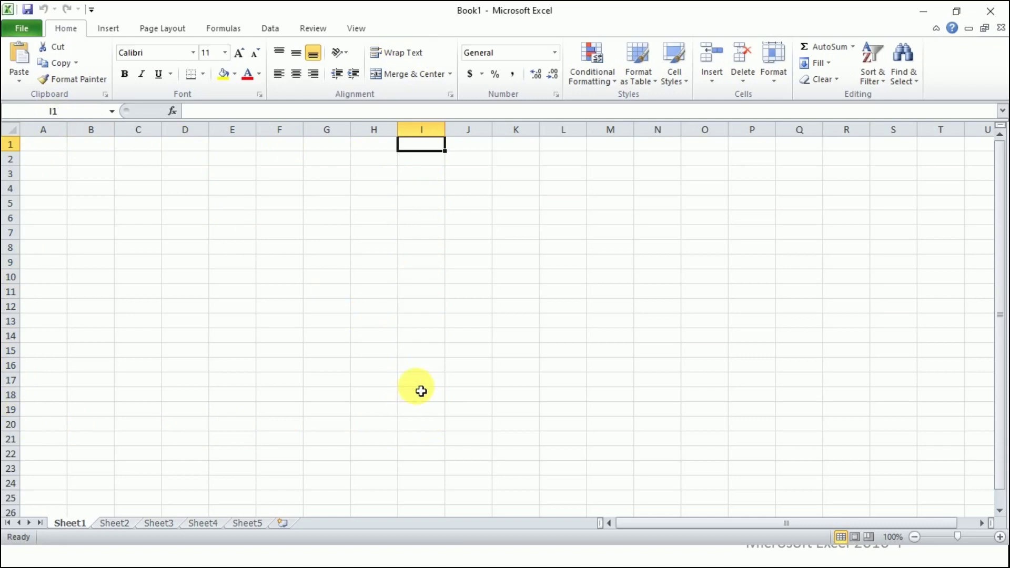
{"action": "left_click", "coordinate": [429, 368]}
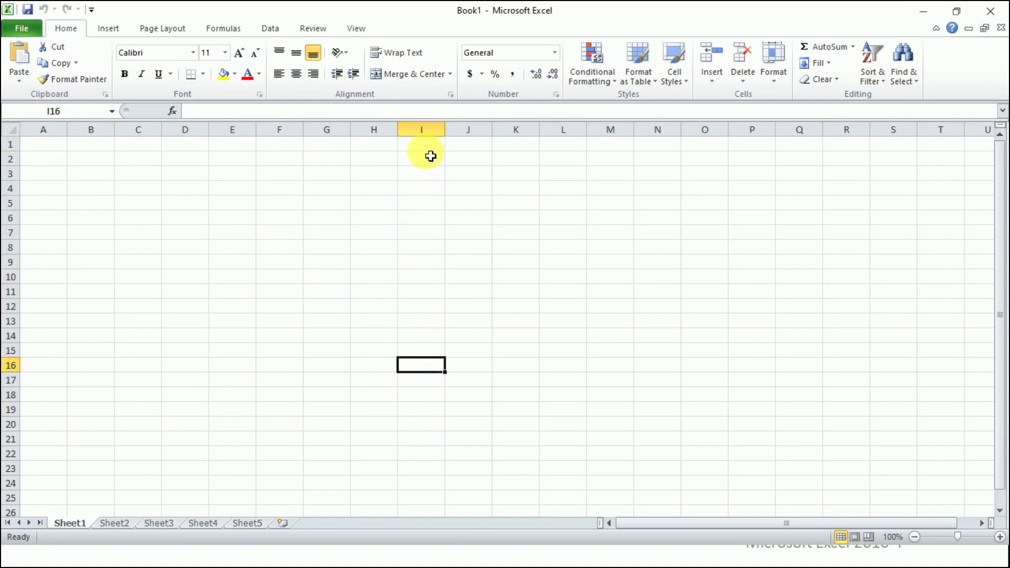
{"action": "left_click_drag", "start_coordinate": [428, 145], "coordinate": [430, 413]}
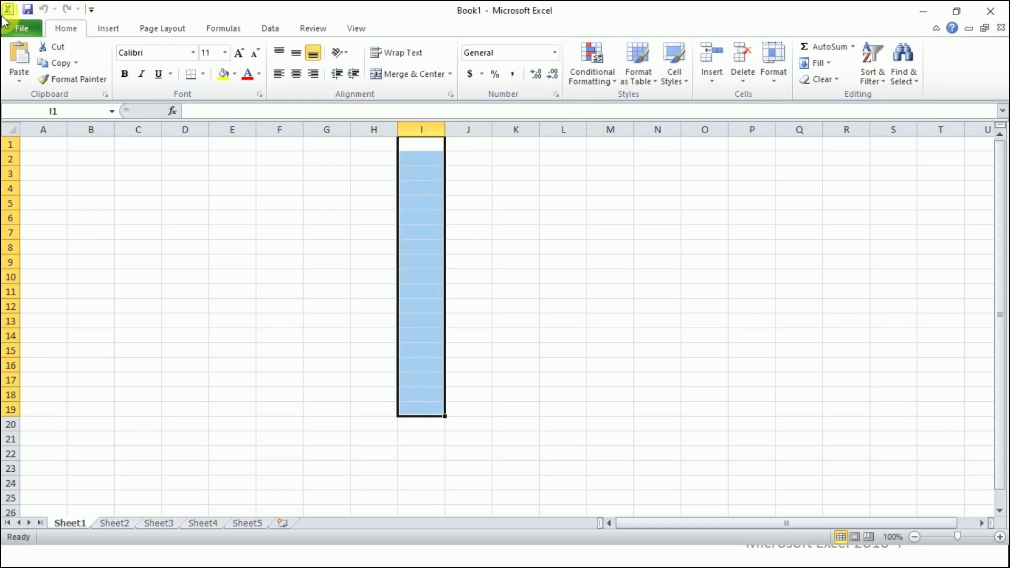
{"action": "left_click", "coordinate": [79, 203]}
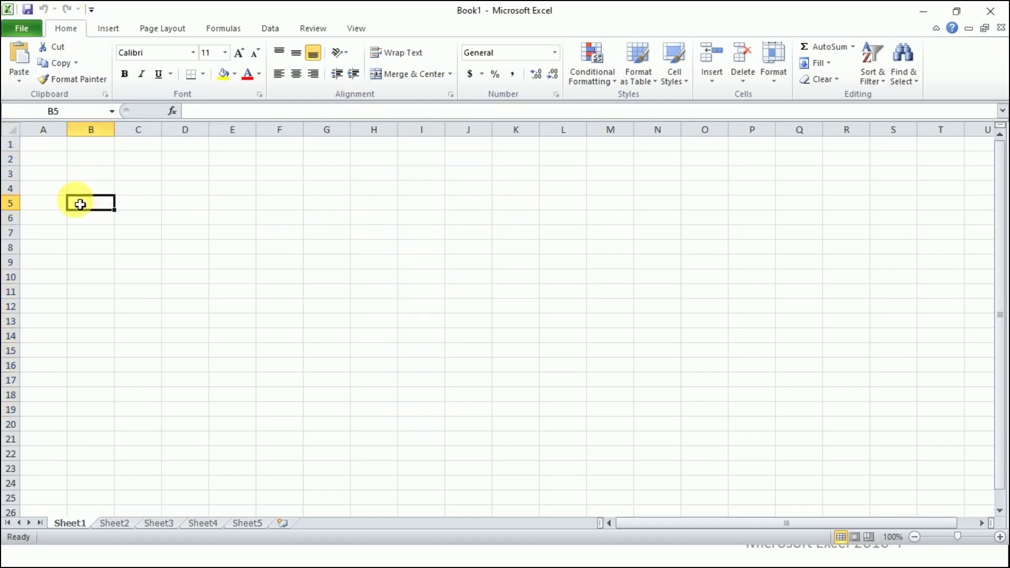
{"action": "left_click_drag", "start_coordinate": [95, 206], "coordinate": [428, 250]}
{"action": "left_click", "coordinate": [374, 335]}
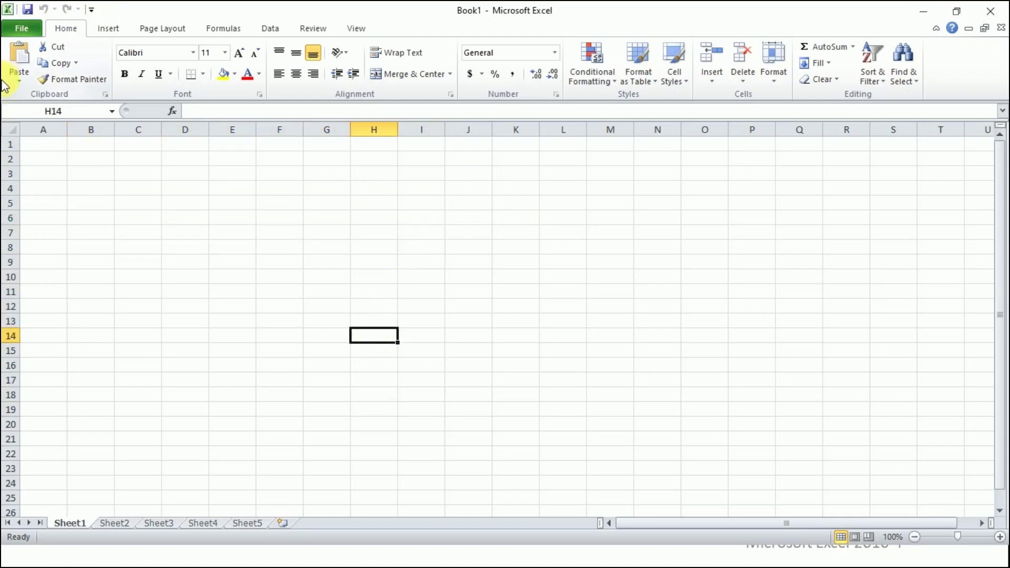
{"action": "left_click", "coordinate": [50, 111]}
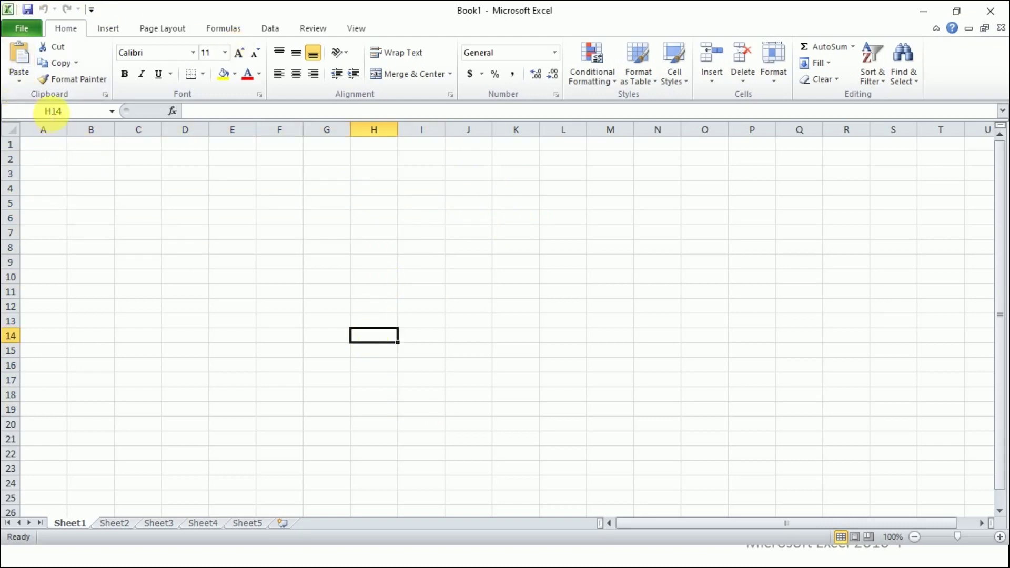
{"action": "left_click", "coordinate": [187, 292]}
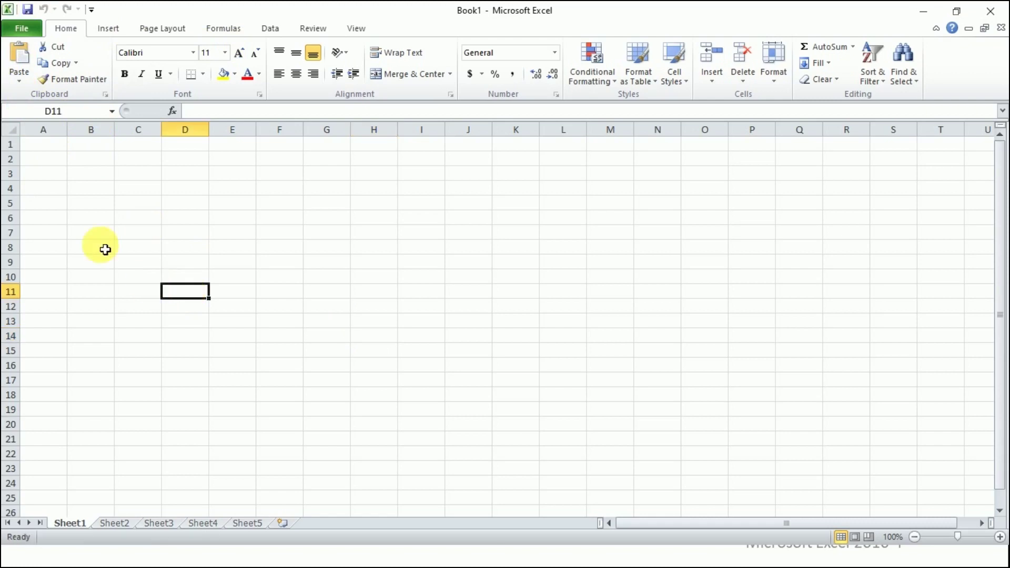
{"action": "left_click", "coordinate": [59, 203]}
{"action": "left_click", "coordinate": [572, 305]}
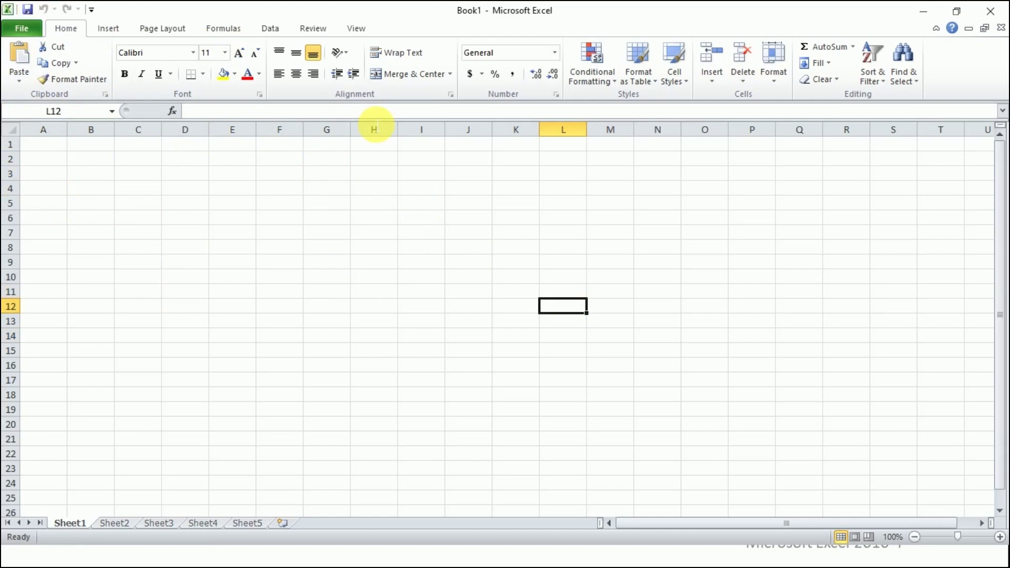
Step: Rename the Sheet1 tab to 'vi a'
{"action": "left_click", "coordinate": [113, 523]}
{"action": "left_click", "coordinate": [251, 525]}
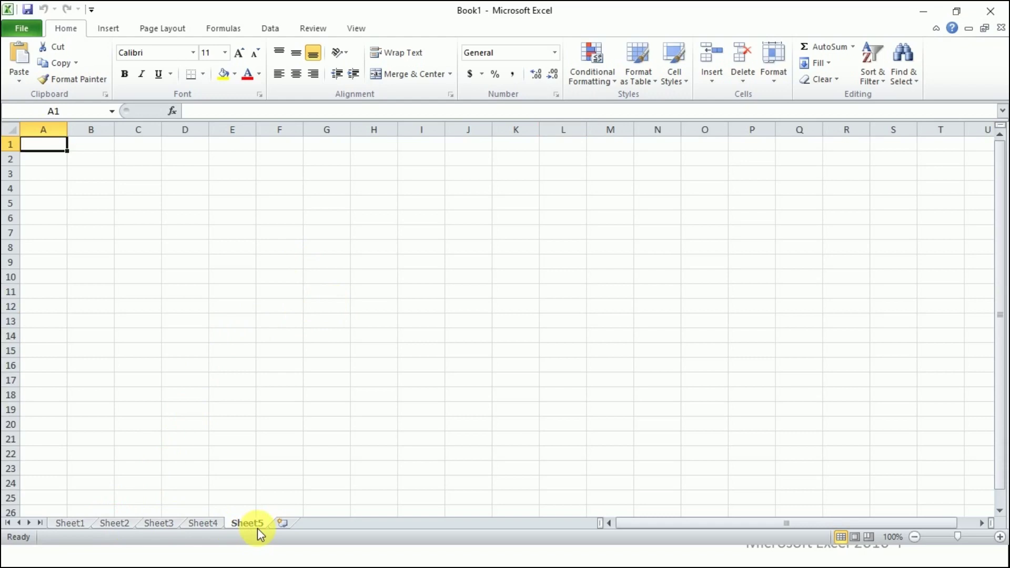
{"action": "left_click", "coordinate": [74, 523]}
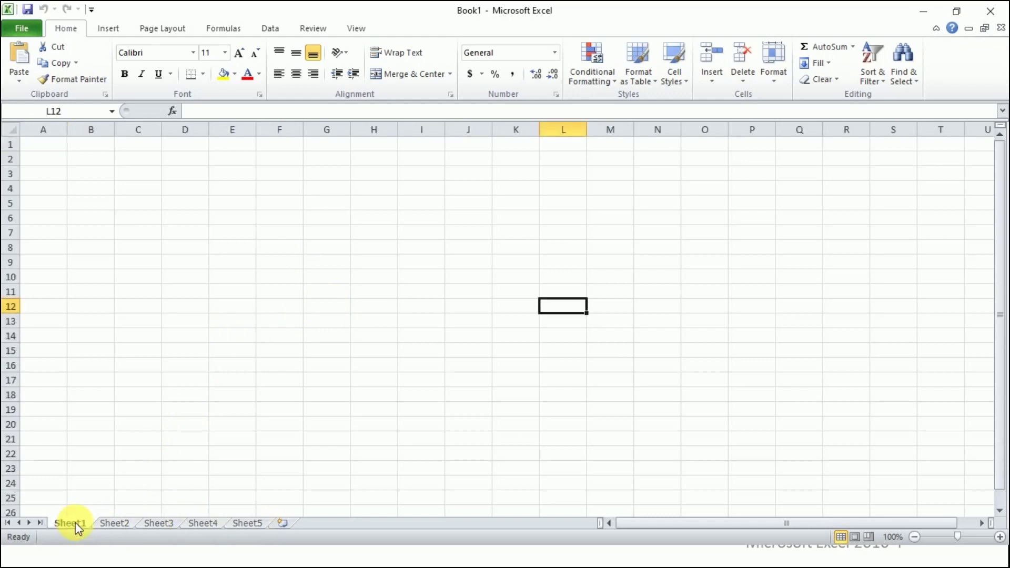
{"action": "right_click", "coordinate": [76, 526]}
{"action": "left_click", "coordinate": [141, 402]}
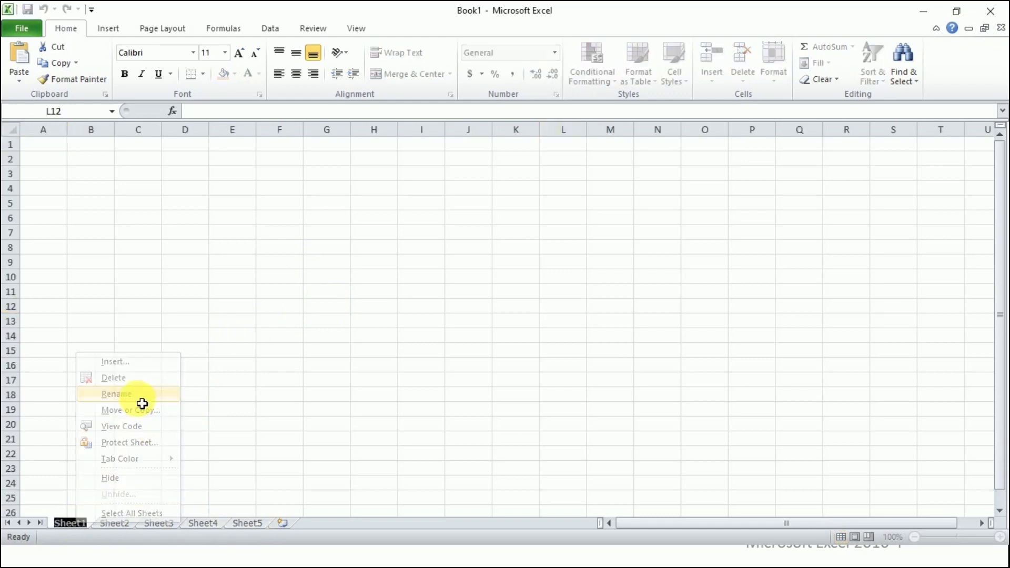
{"action": "type", "text": "v"}
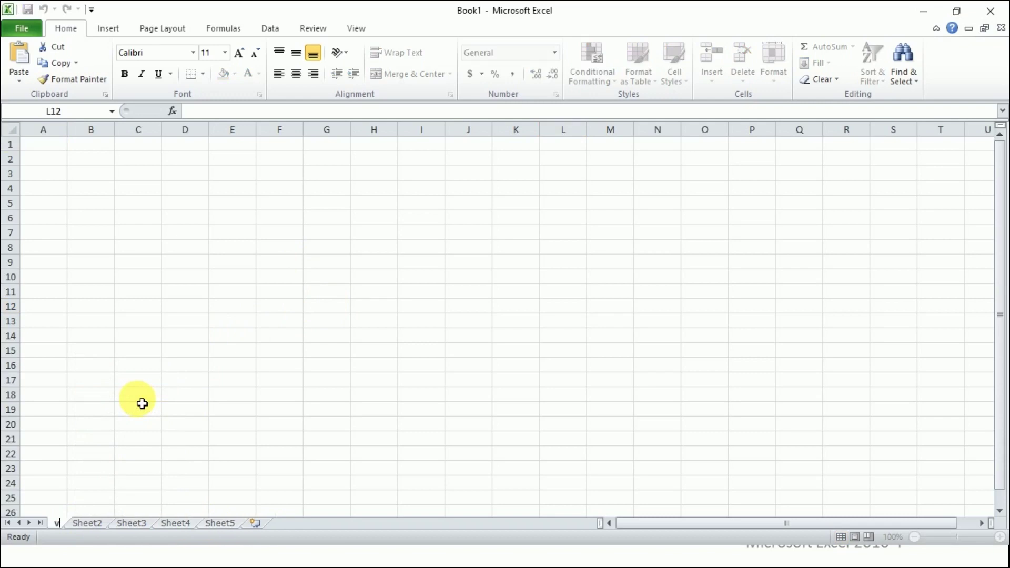
{"action": "type", "text": "i a"}
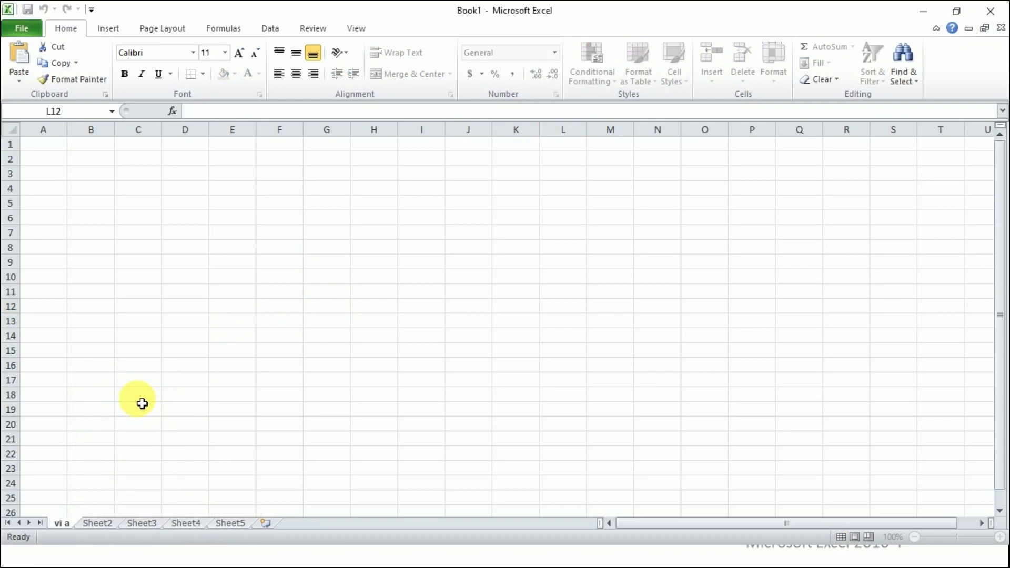
{"action": "key", "text": "Return"}
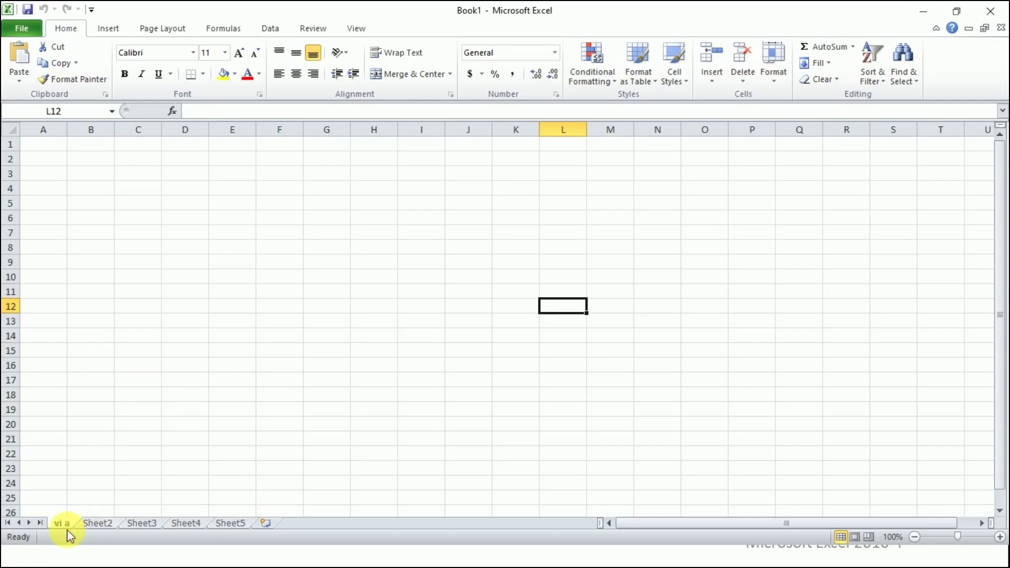
Step: Rename the Sheet2 tab to 'VII A'
{"action": "left_click", "coordinate": [102, 525]}
{"action": "right_click", "coordinate": [102, 525]}
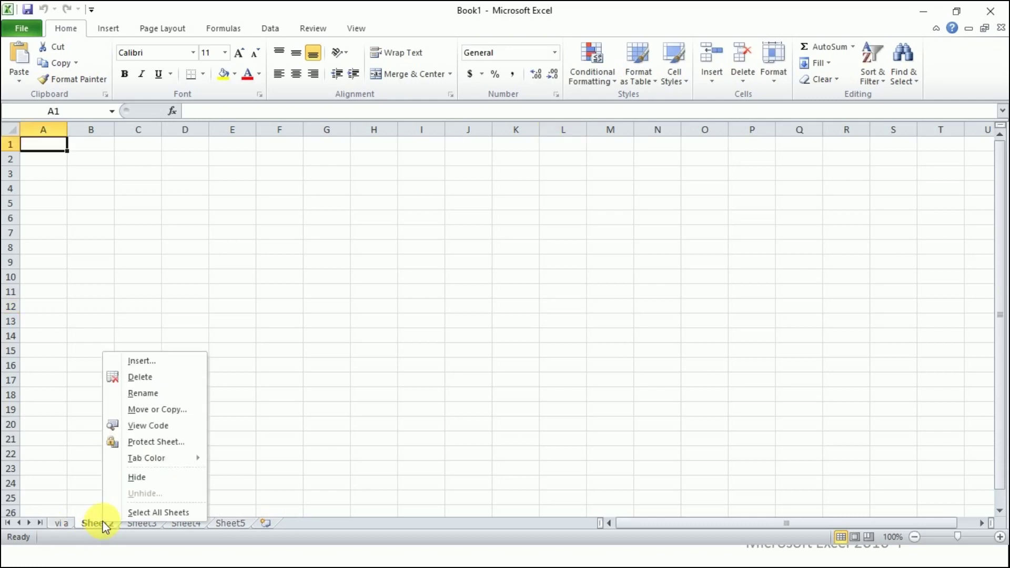
{"action": "left_click", "coordinate": [138, 396]}
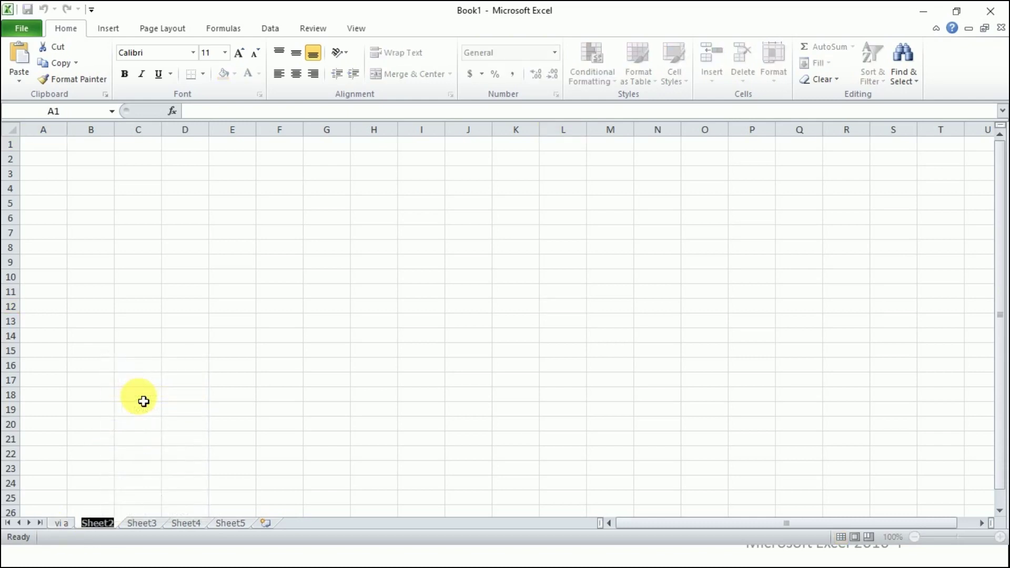
{"action": "type", "text": "V"}
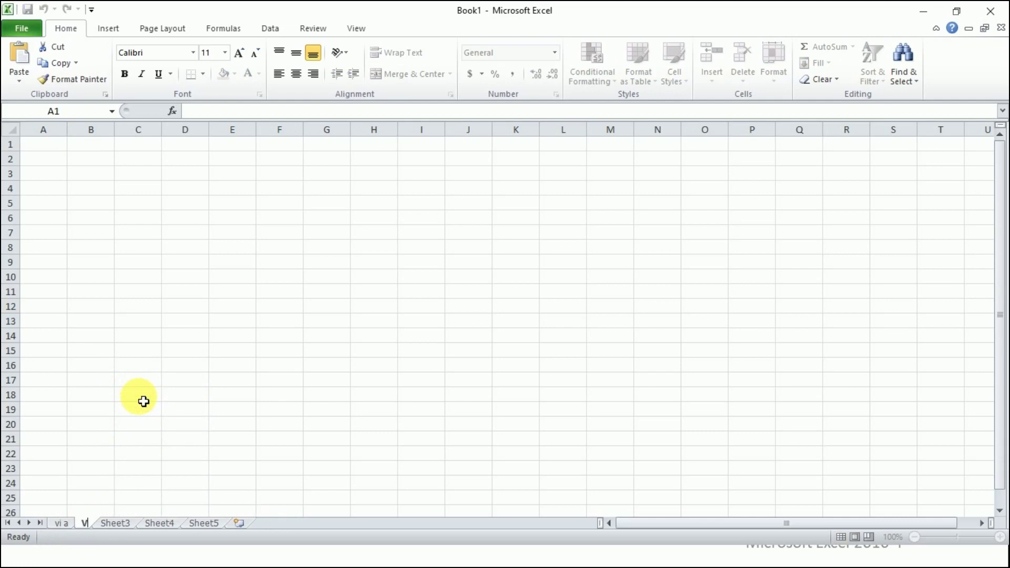
{"action": "type", "text": "II A"}
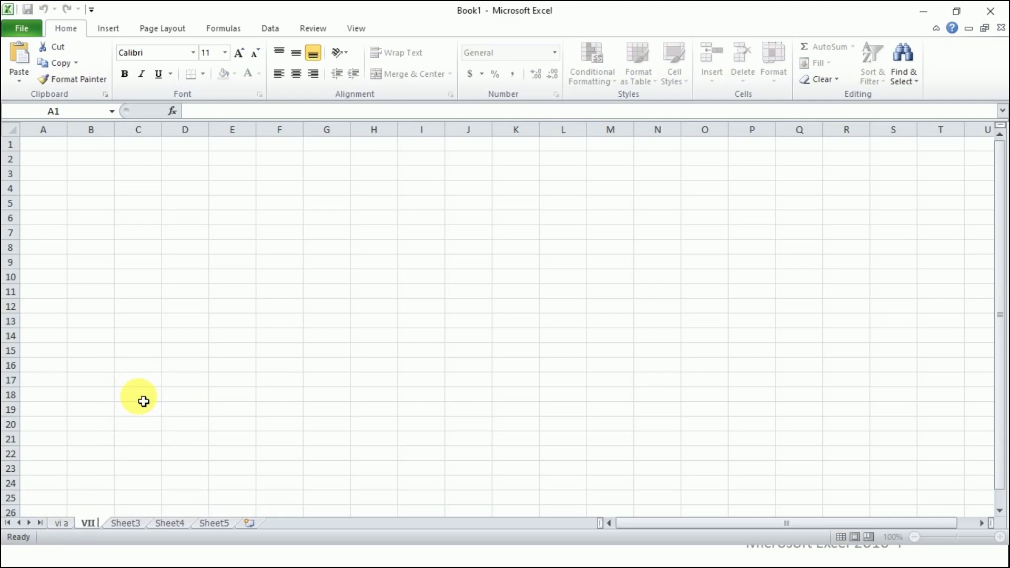
{"action": "left_click", "coordinate": [144, 400]}
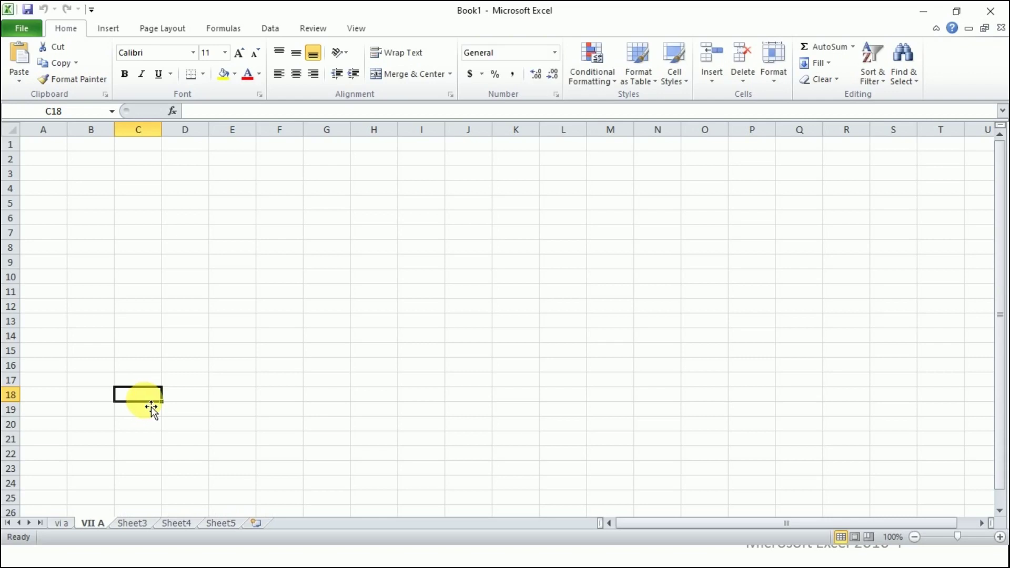
{"action": "left_click", "coordinate": [373, 468]}
{"action": "scroll", "coordinate": [366, 359], "scroll_direction": "down", "scroll_amount": 1}
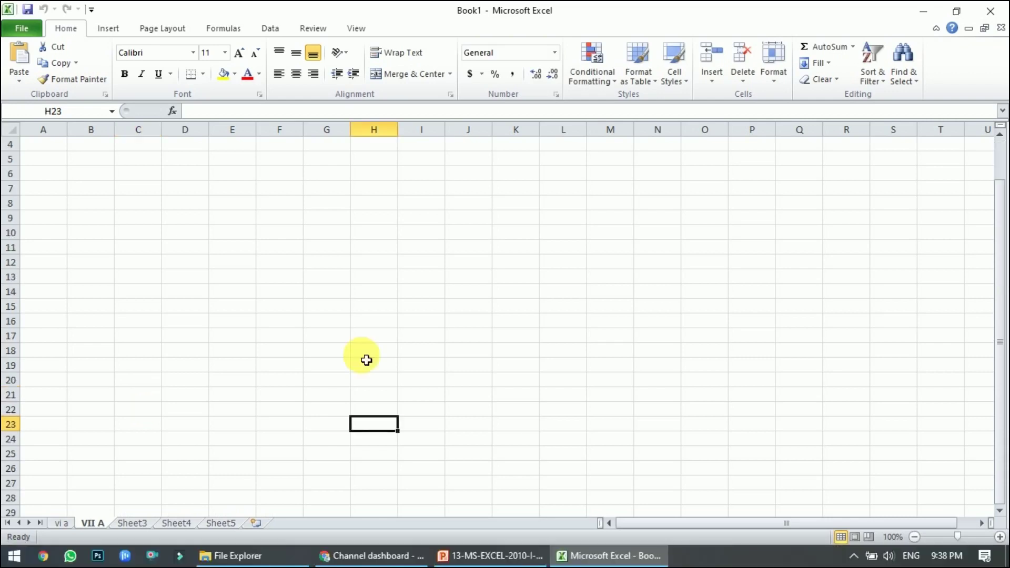